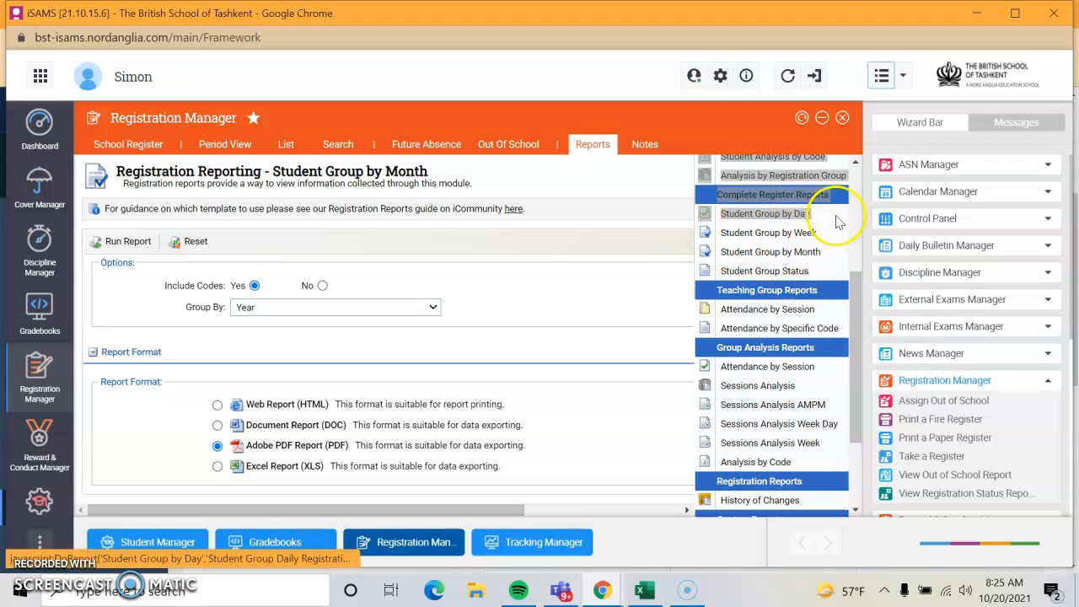
Step: Choose the Student Group by Month report and set its start date to 6 September 2021
{"action": "left_click", "coordinate": [752, 252]}
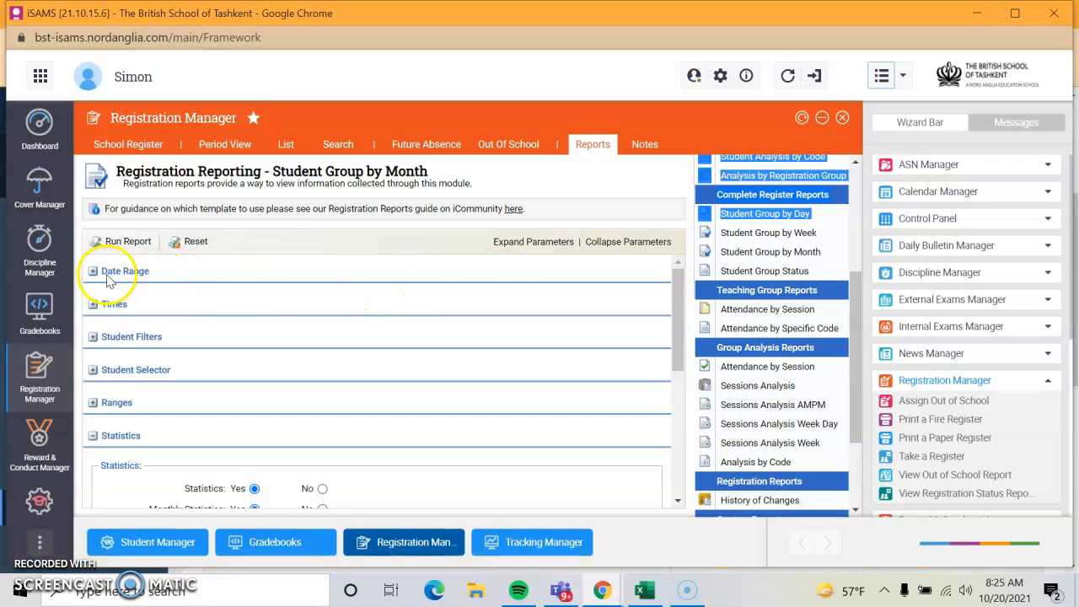
{"action": "left_click", "coordinate": [93, 273]}
{"action": "left_click", "coordinate": [263, 327]}
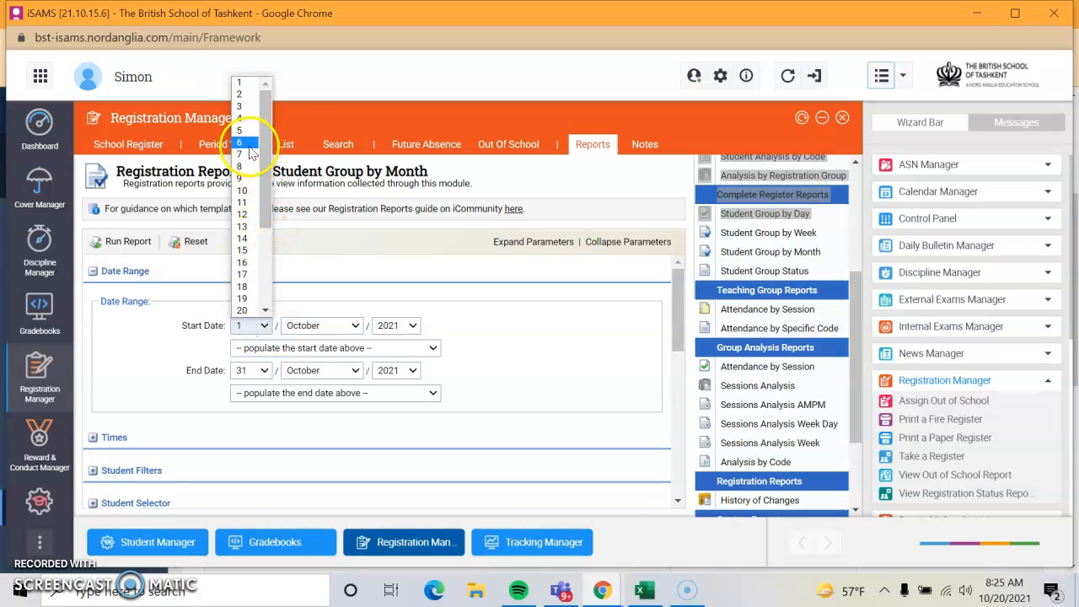
{"action": "left_click", "coordinate": [253, 142]}
{"action": "left_click", "coordinate": [354, 325]}
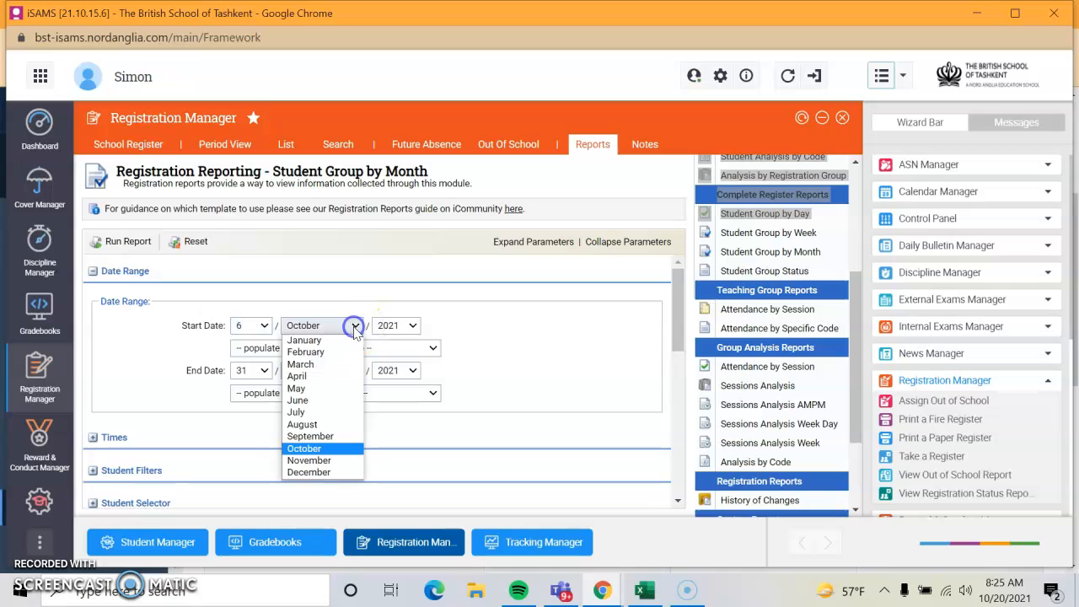
{"action": "left_click", "coordinate": [332, 436]}
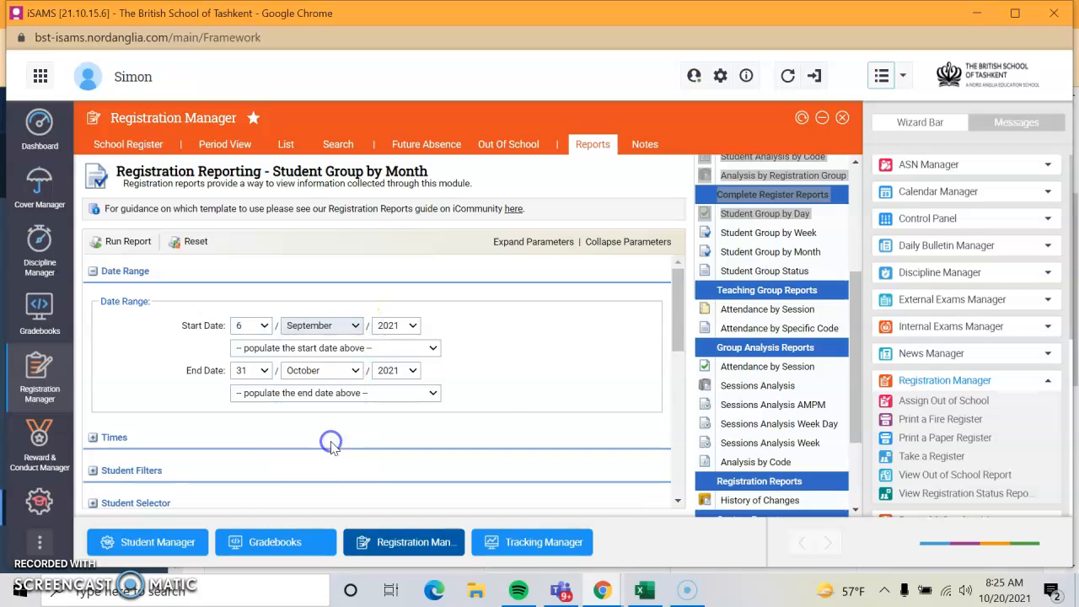
Step: Set the report's registration times to AM
{"action": "left_click_drag", "start_coordinate": [675, 329], "coordinate": [680, 378]}
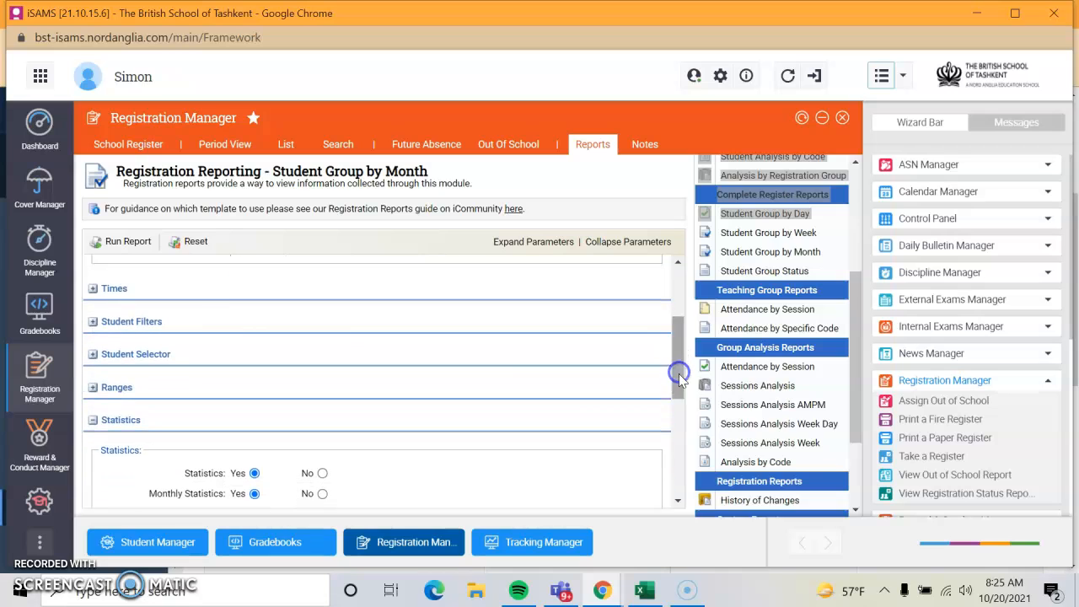
{"action": "left_click", "coordinate": [94, 289]}
{"action": "left_click", "coordinate": [239, 342]}
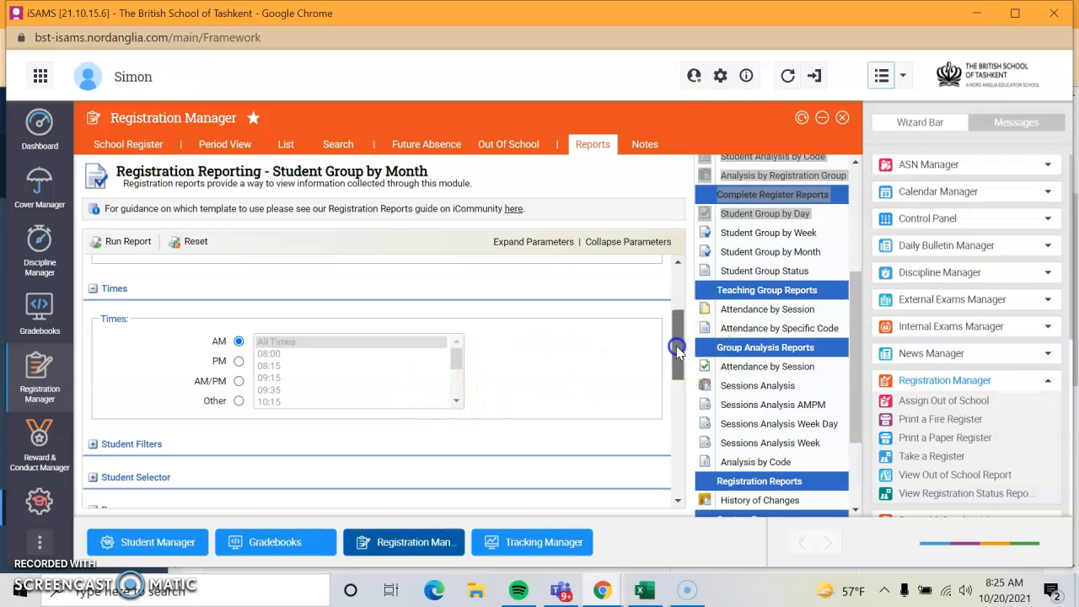
Step: Filter the report's students to the KS3, KS4 and KS5 divisions
{"action": "left_click_drag", "start_coordinate": [677, 344], "coordinate": [678, 379]}
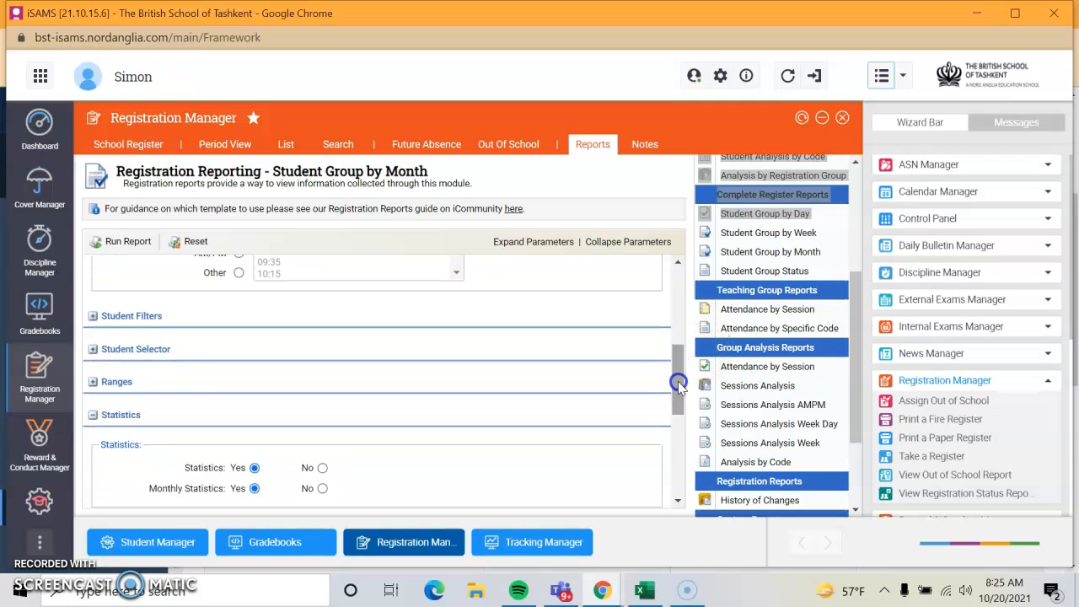
{"action": "left_click", "coordinate": [94, 318]}
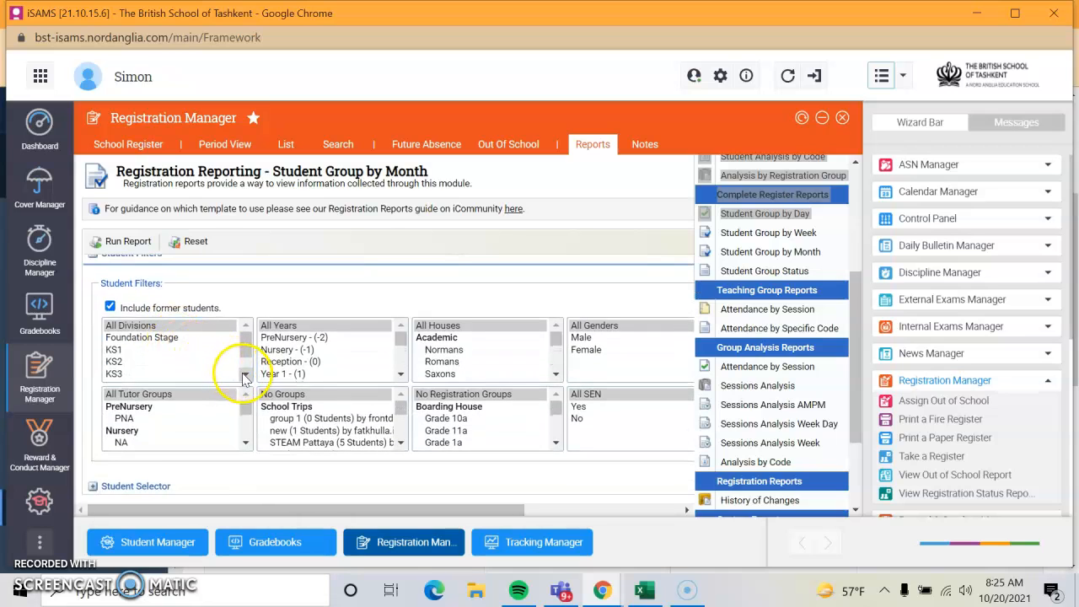
{"action": "scroll", "coordinate": [236, 366], "scroll_direction": "down", "scroll_amount": 2}
{"action": "left_click", "coordinate": [118, 350]}
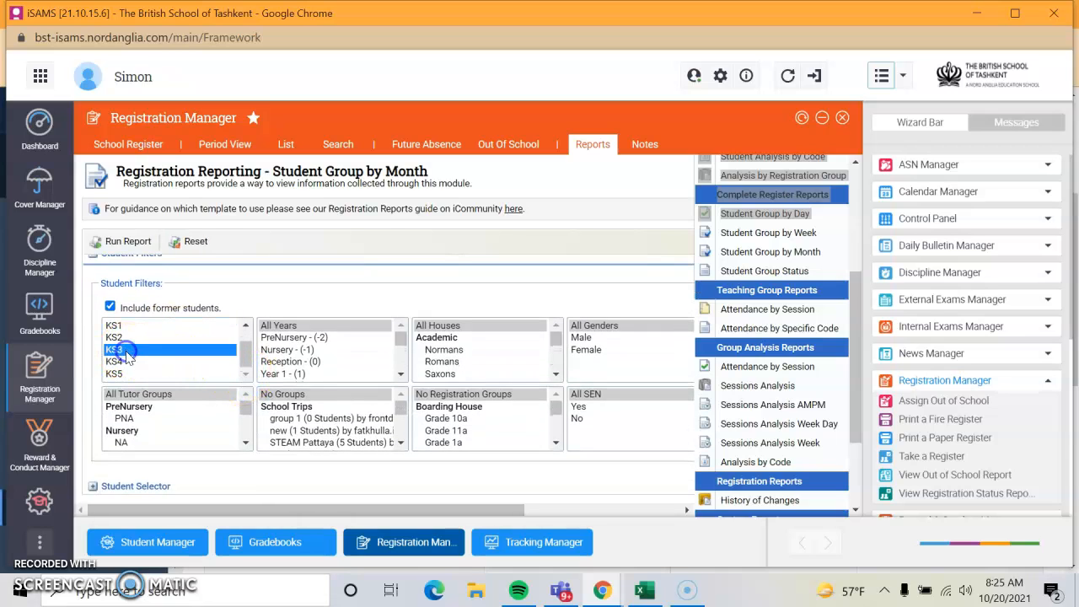
{"action": "left_click", "coordinate": [133, 363], "text": "ctrl"}
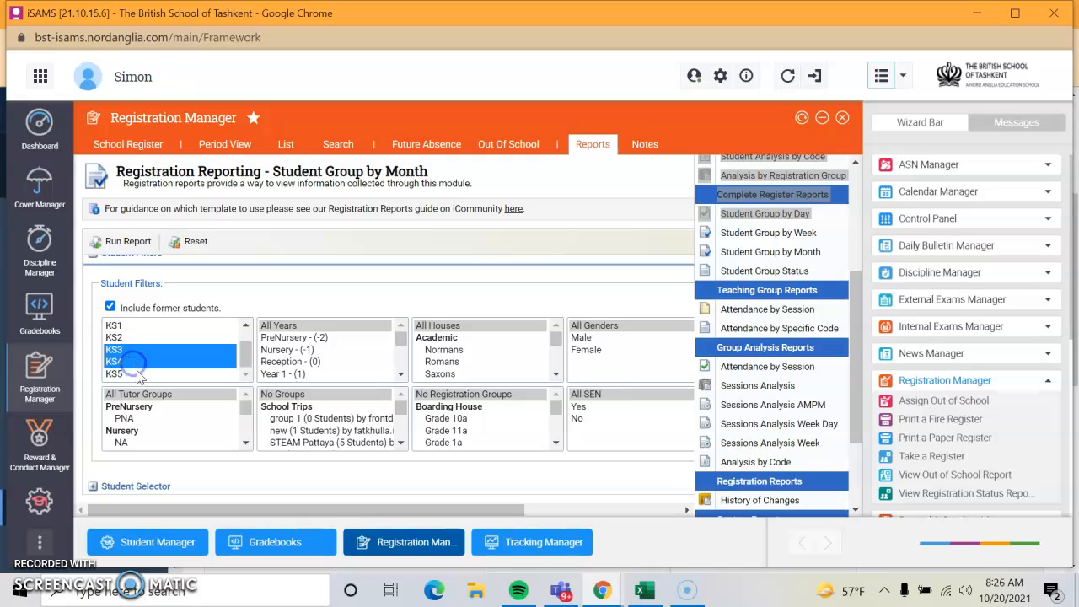
{"action": "left_click", "coordinate": [140, 375], "text": "ctrl"}
{"action": "left_click", "coordinate": [491, 287]}
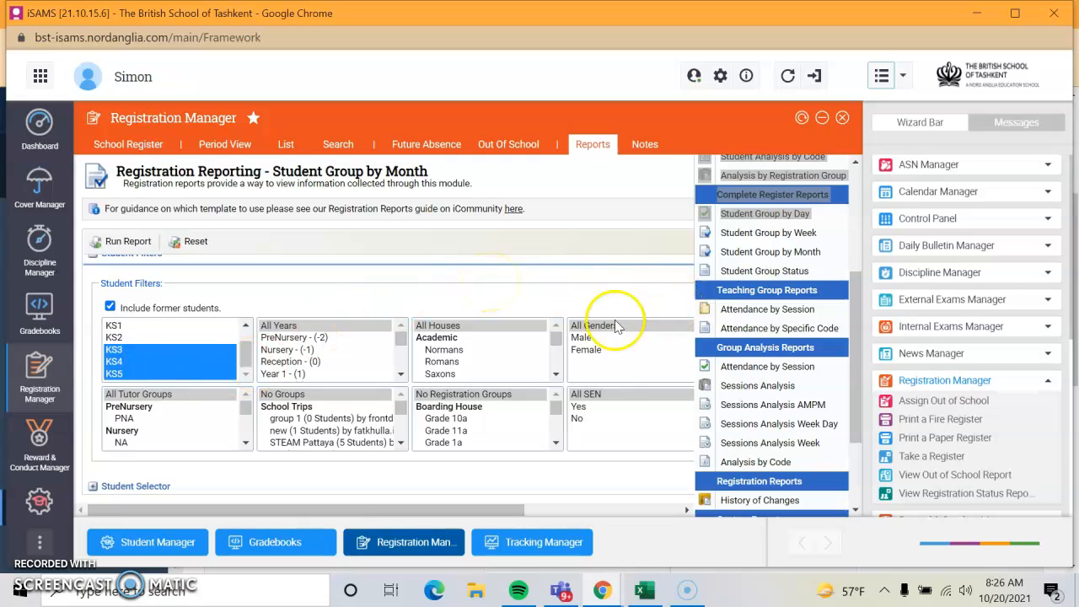
Step: Run the report and save the resulting PDF as report in the Documents folder
{"action": "scroll", "coordinate": [547, 293], "scroll_direction": "down", "scroll_amount": 1}
{"action": "scroll", "coordinate": [540, 287], "scroll_direction": "down", "scroll_amount": 3}
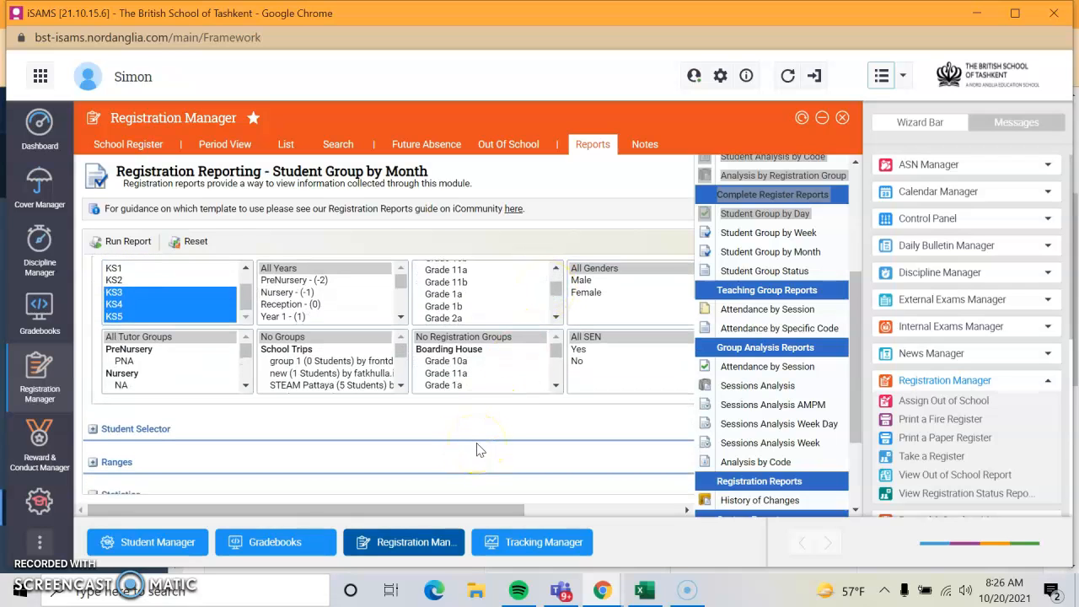
{"action": "left_click", "coordinate": [128, 243]}
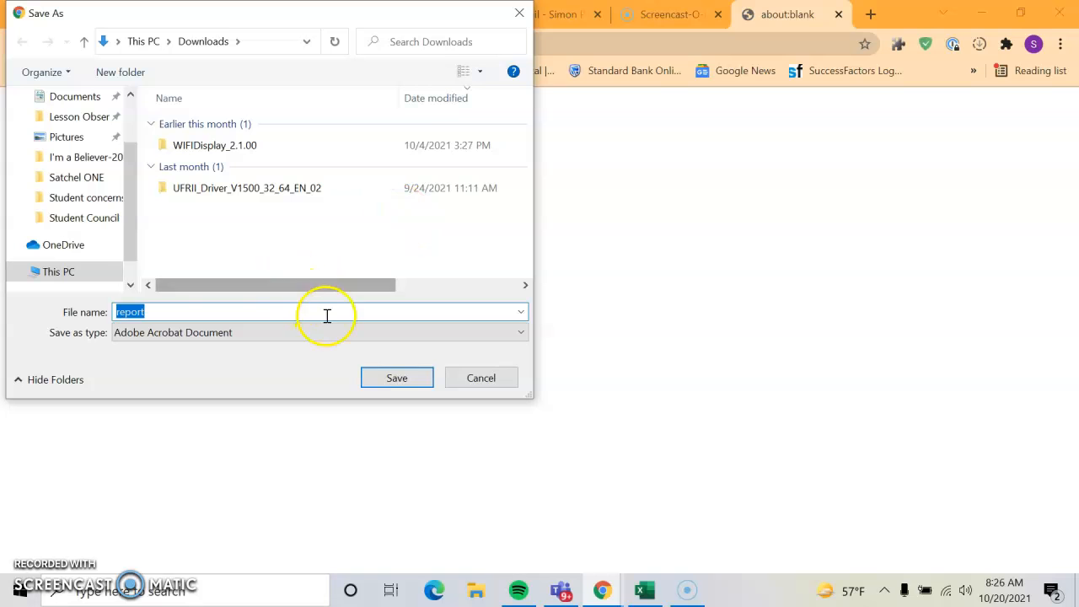
{"action": "left_click", "coordinate": [80, 100]}
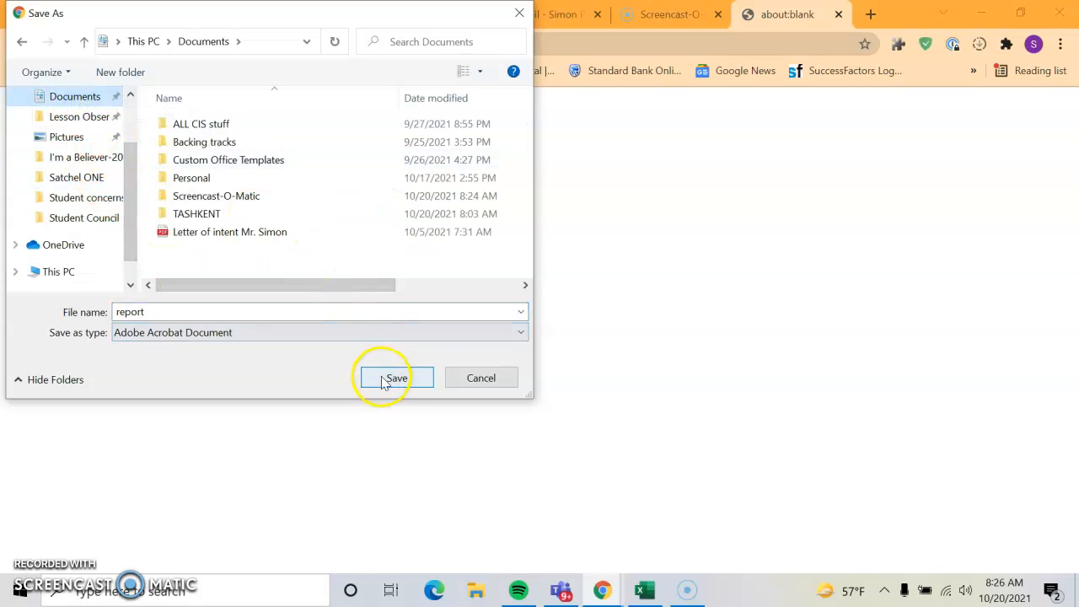
{"action": "left_click", "coordinate": [380, 378]}
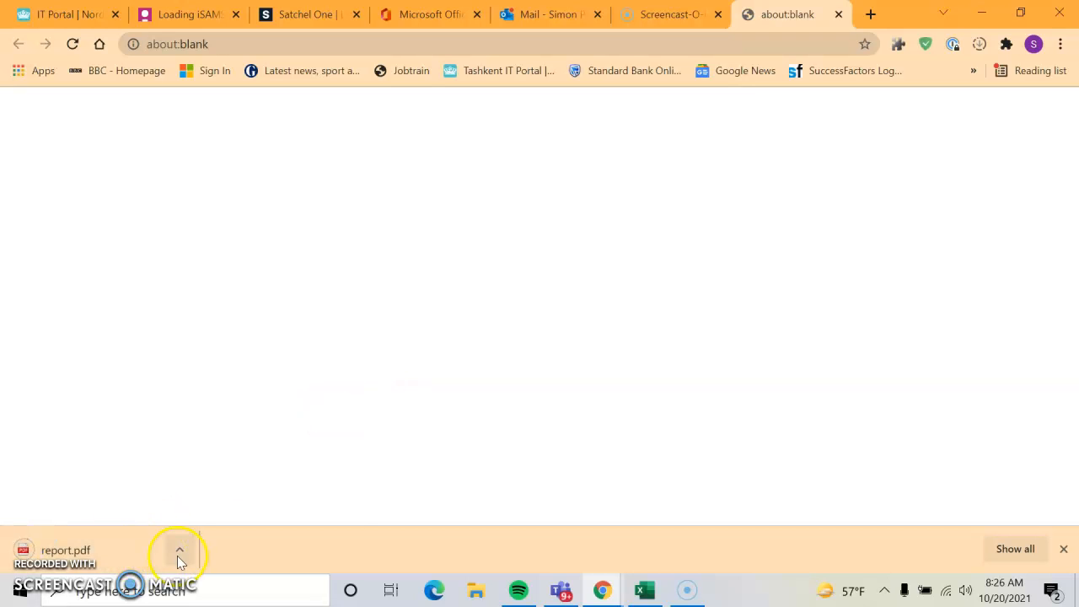
Step: Open report.pdf and examine the Year 7 September register, the individual attendance statistics and the group totals
{"action": "left_click", "coordinate": [179, 557]}
{"action": "left_click", "coordinate": [232, 425]}
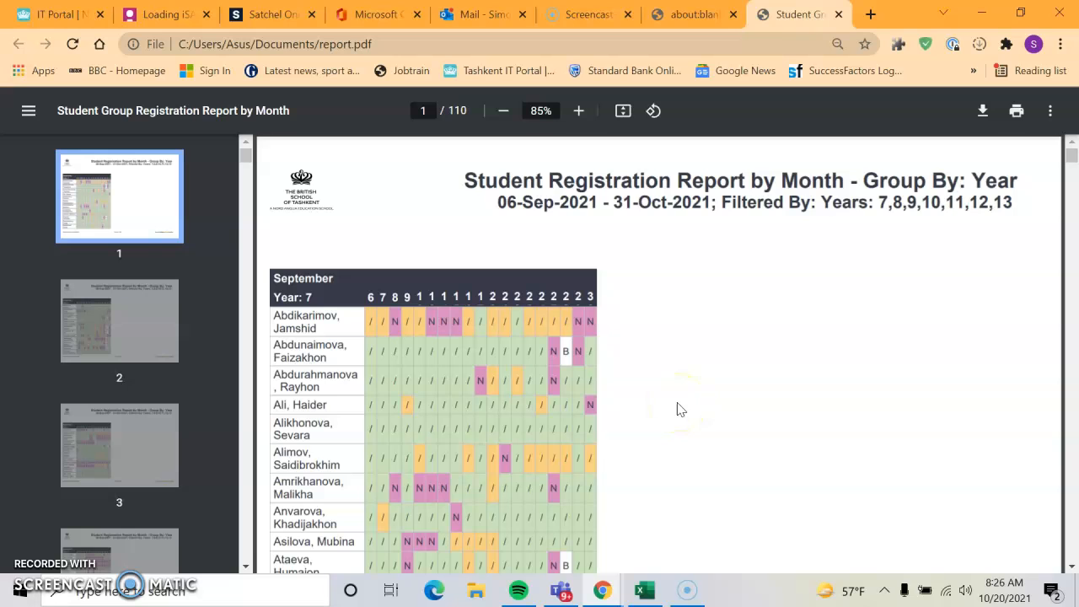
{"action": "scroll", "coordinate": [681, 410], "scroll_direction": "down", "scroll_amount": 2}
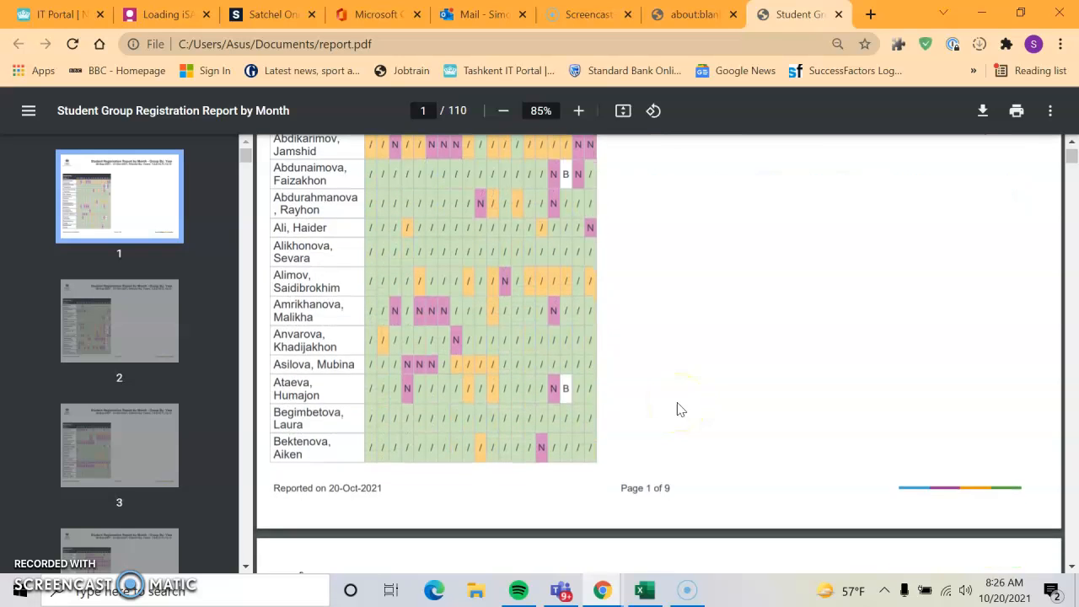
{"action": "scroll", "coordinate": [681, 410], "scroll_direction": "up", "scroll_amount": 1}
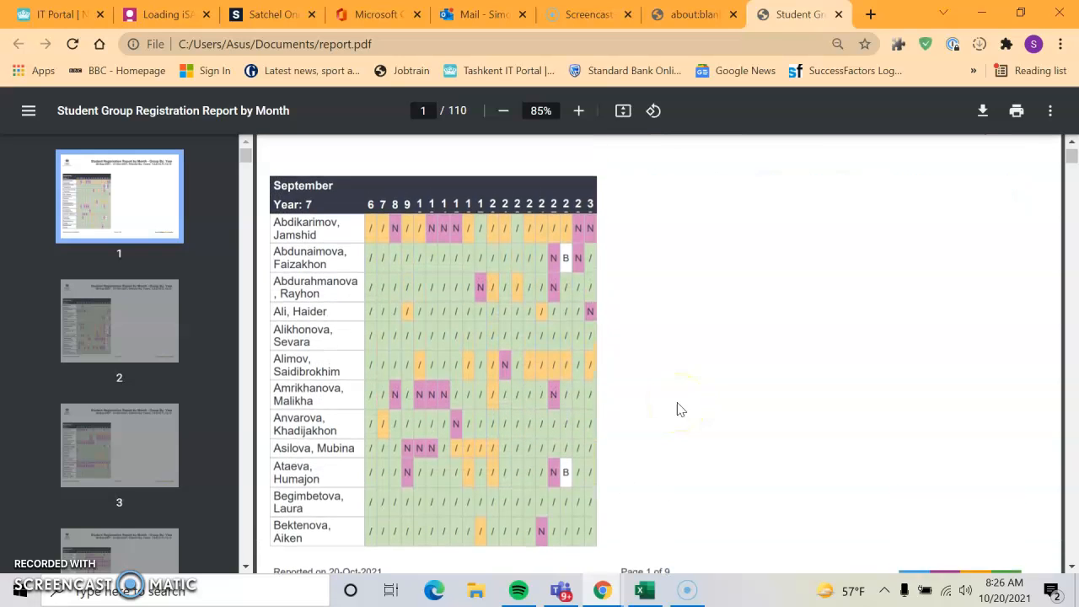
{"action": "scroll", "coordinate": [681, 410], "scroll_direction": "down", "scroll_amount": 18}
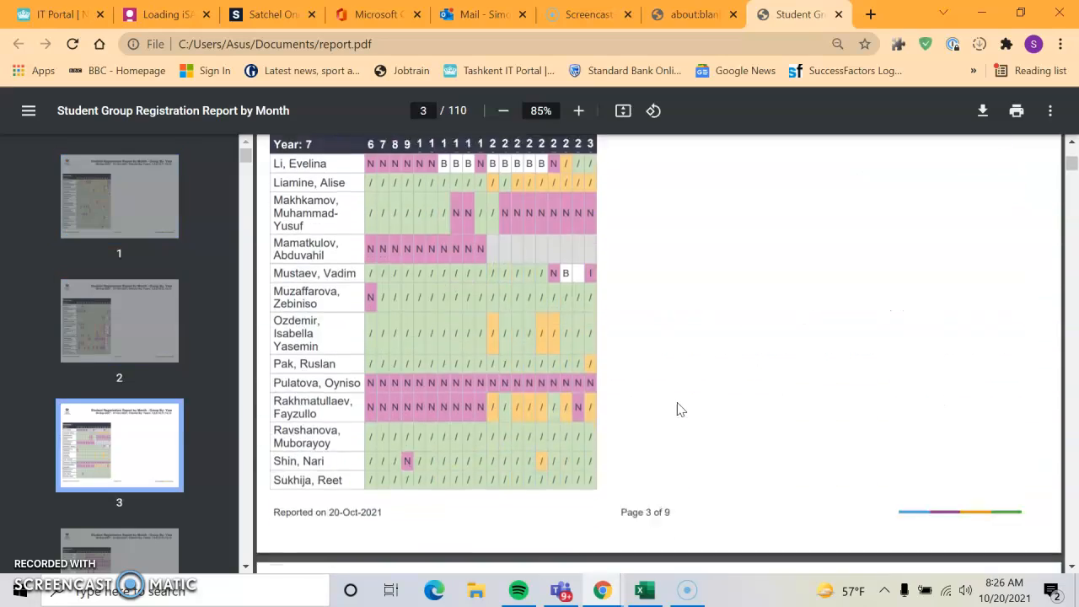
{"action": "scroll", "coordinate": [682, 410], "scroll_direction": "down", "scroll_amount": 10}
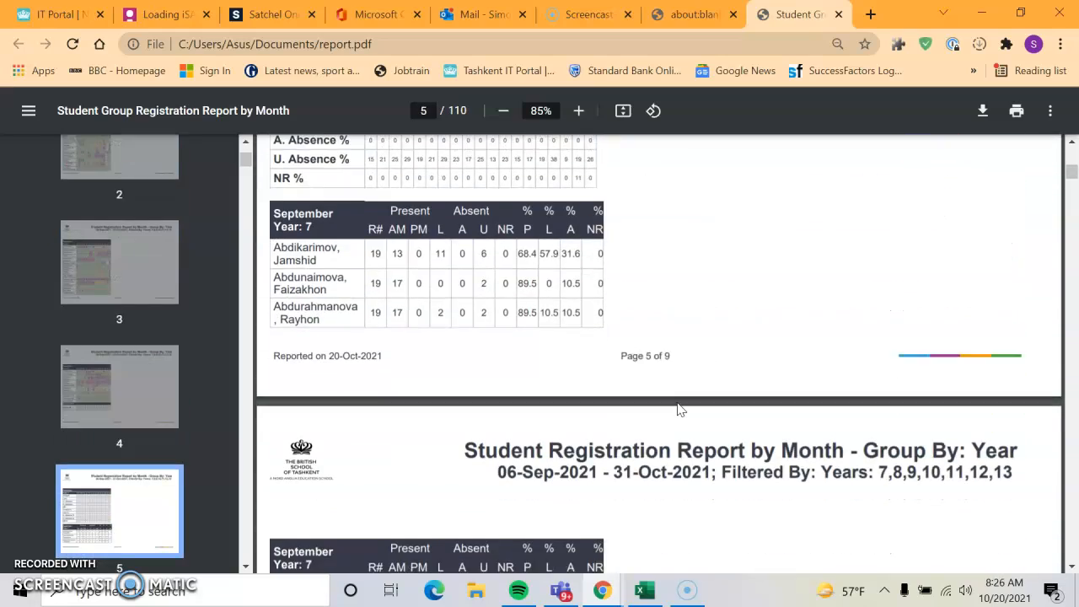
{"action": "scroll", "coordinate": [681, 410], "scroll_direction": "down", "scroll_amount": 12}
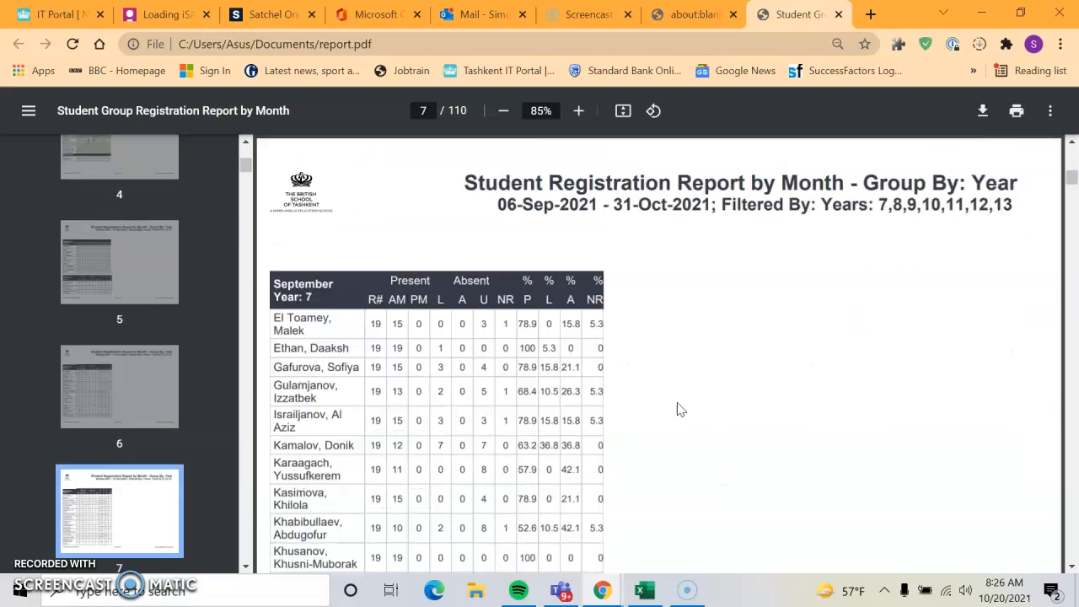
{"action": "scroll", "coordinate": [681, 410], "scroll_direction": "down", "scroll_amount": 12}
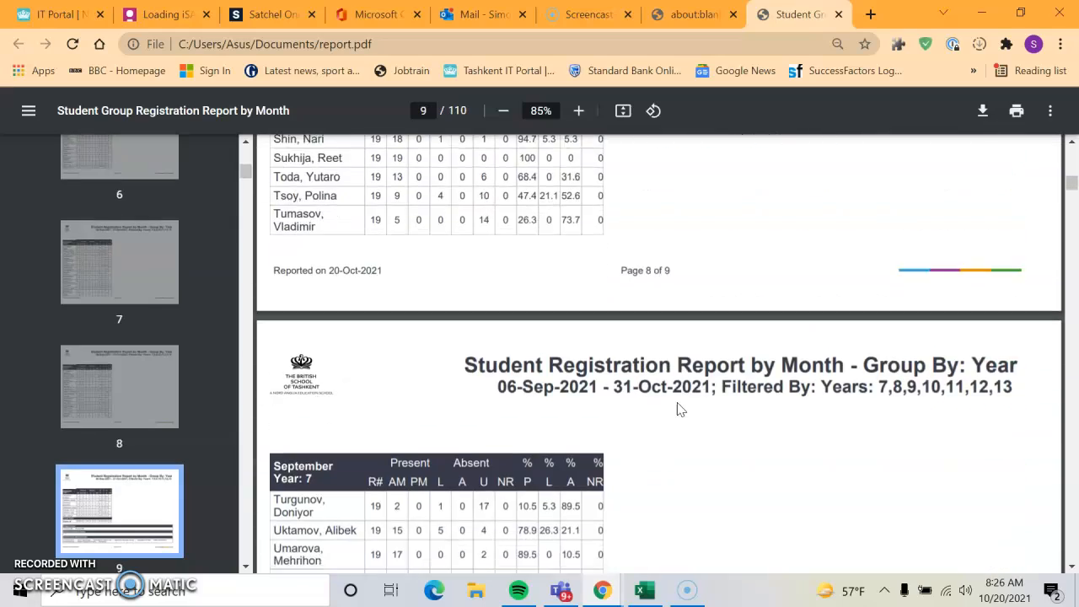
{"action": "scroll", "coordinate": [681, 410], "scroll_direction": "down", "scroll_amount": 3}
{"action": "scroll", "coordinate": [681, 409], "scroll_direction": "up", "scroll_amount": 1}
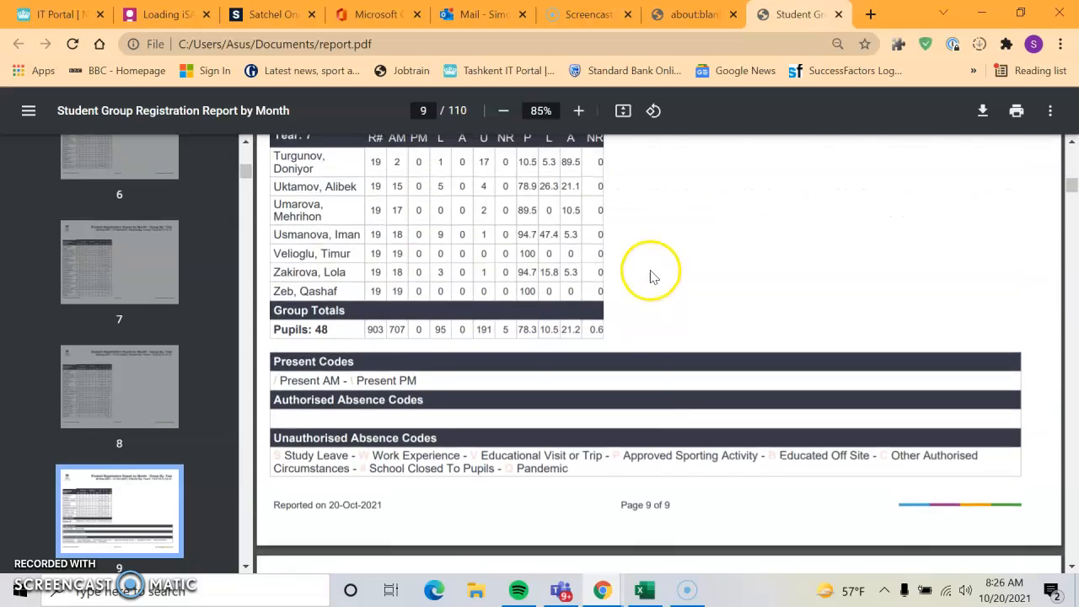
{"action": "scroll", "coordinate": [657, 277], "scroll_direction": "up", "scroll_amount": 1}
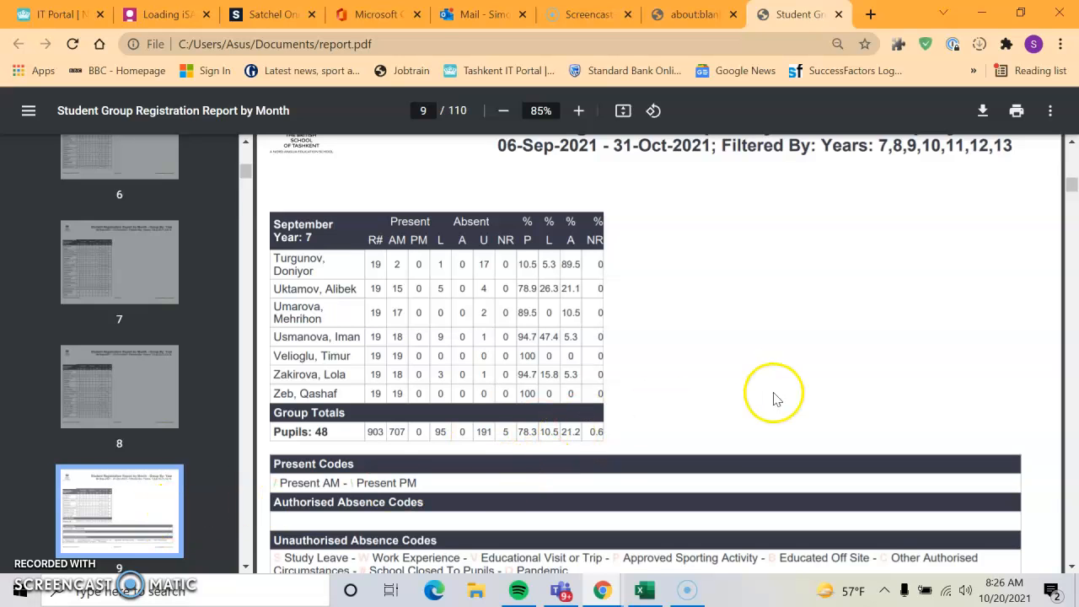
Step: Examine the Year 7 October register marks and each student's present, late and absent percentages
{"action": "scroll", "coordinate": [775, 396], "scroll_direction": "down", "scroll_amount": 6}
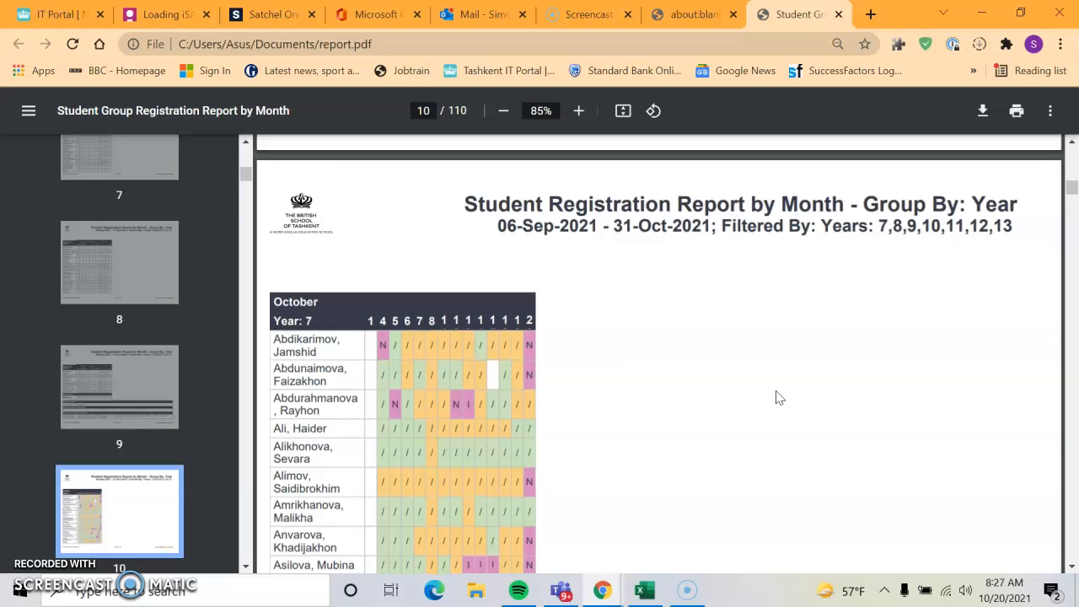
{"action": "scroll", "coordinate": [779, 398], "scroll_direction": "down", "scroll_amount": 15}
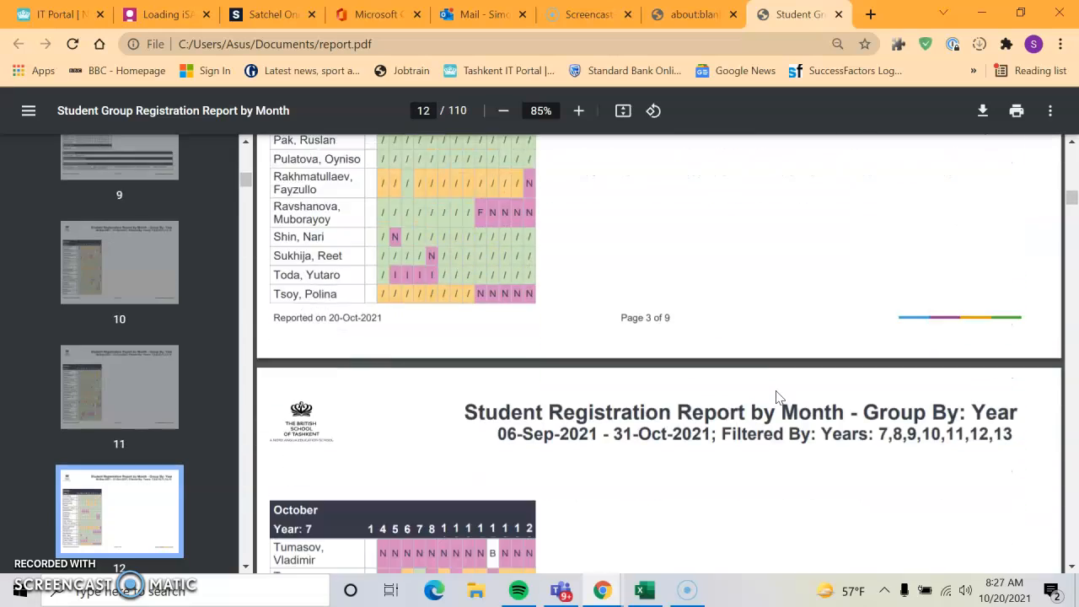
{"action": "scroll", "coordinate": [778, 398], "scroll_direction": "down", "scroll_amount": 10}
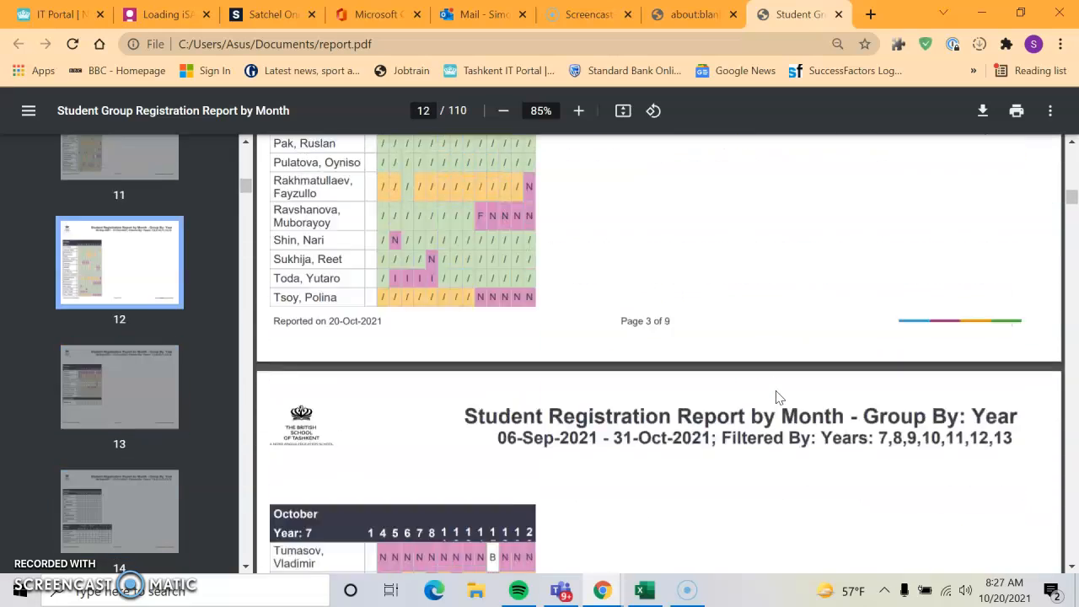
{"action": "scroll", "coordinate": [777, 396], "scroll_direction": "down", "scroll_amount": 12}
{"action": "scroll", "coordinate": [780, 398], "scroll_direction": "down", "scroll_amount": 10}
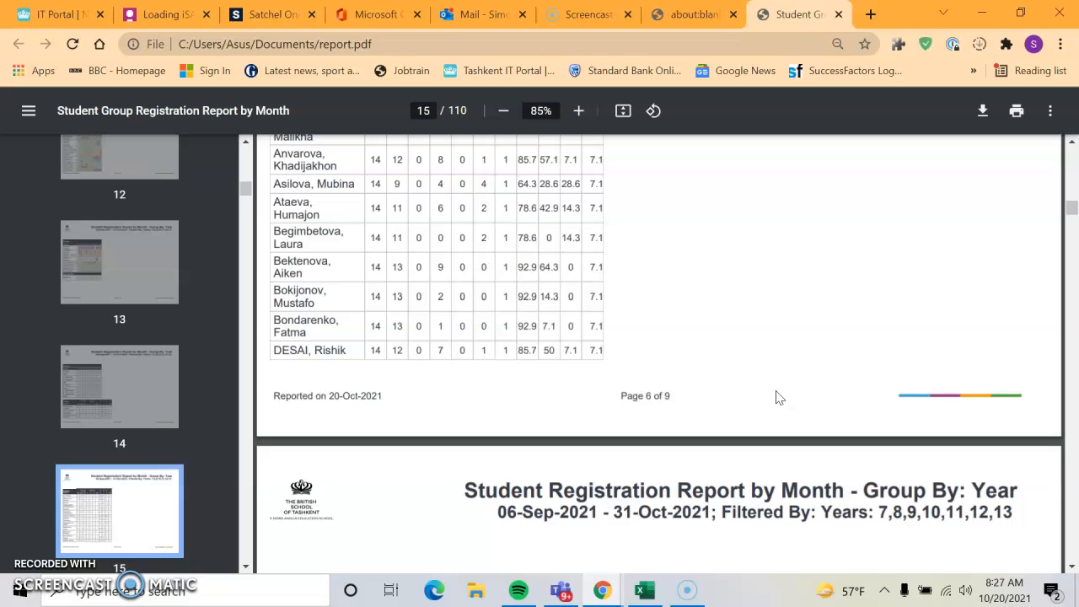
{"action": "scroll", "coordinate": [777, 395], "scroll_direction": "up", "scroll_amount": 1}
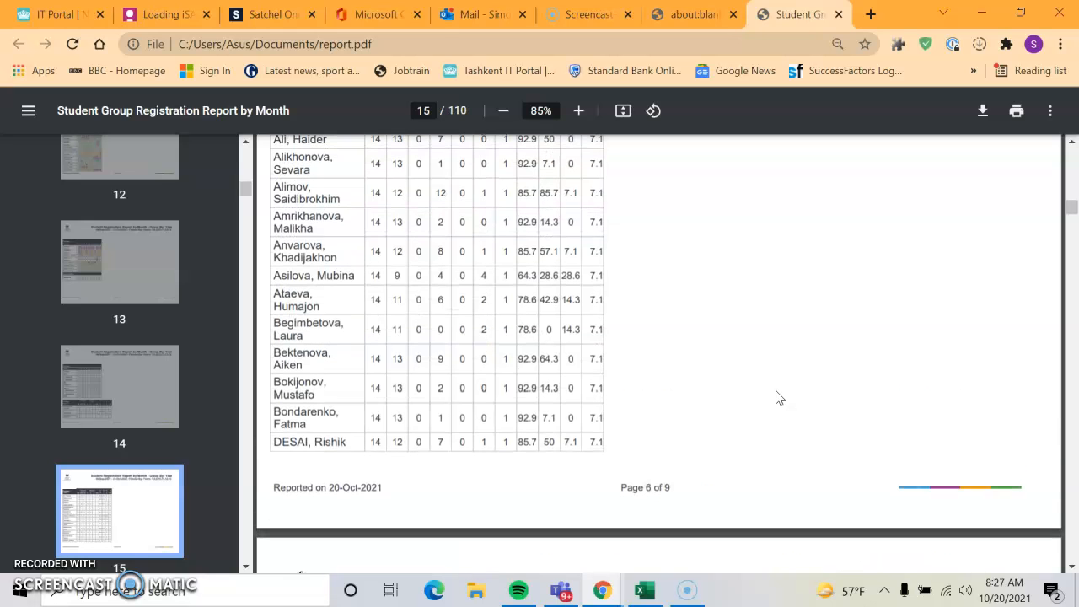
{"action": "left_click", "coordinate": [734, 424]}
{"action": "scroll", "coordinate": [734, 425], "scroll_direction": "down", "scroll_amount": 5}
{"action": "scroll", "coordinate": [735, 424], "scroll_direction": "down", "scroll_amount": 1}
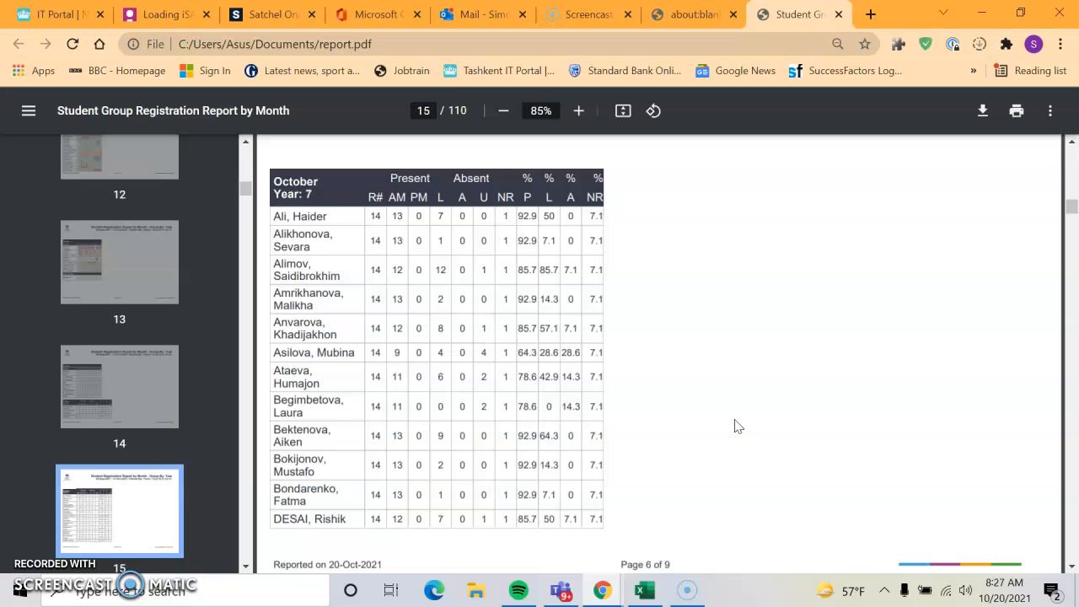
{"action": "scroll", "coordinate": [734, 426], "scroll_direction": "down", "scroll_amount": 6}
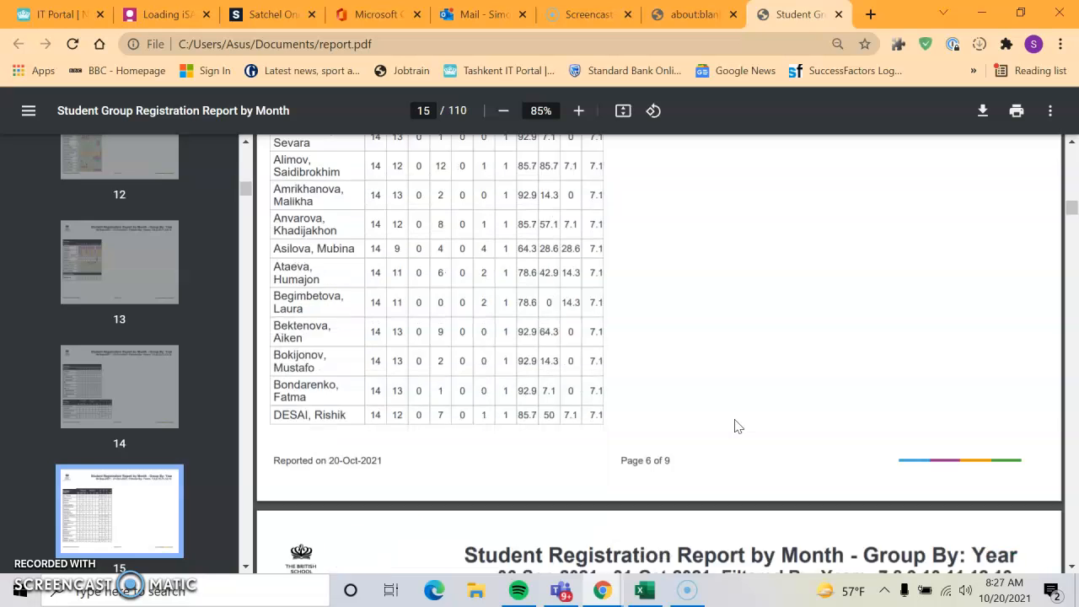
{"action": "scroll", "coordinate": [735, 426], "scroll_direction": "down", "scroll_amount": 3}
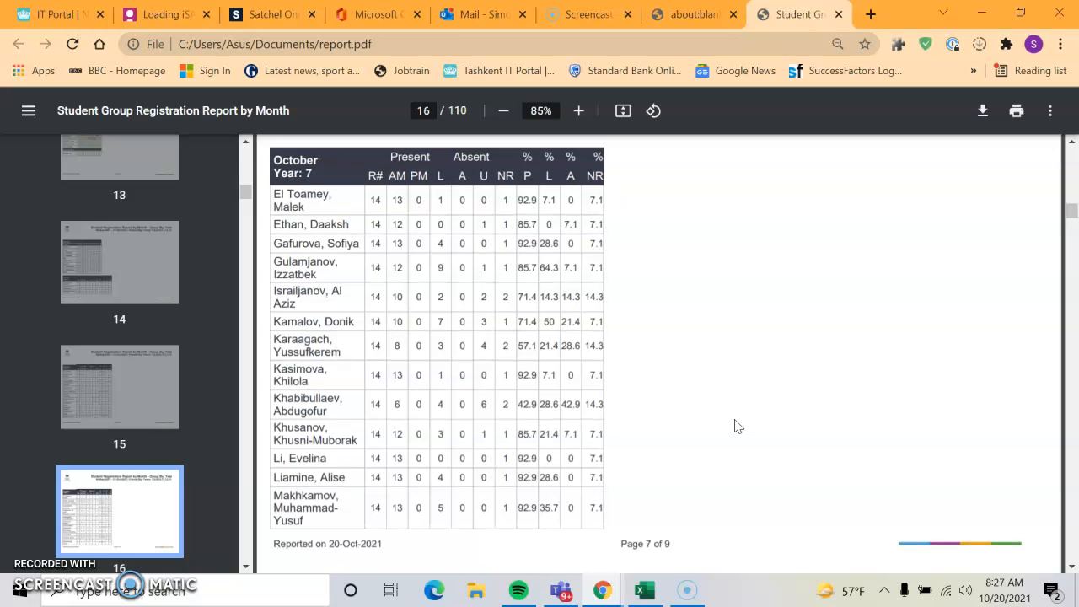
{"action": "scroll", "coordinate": [735, 426], "scroll_direction": "down", "scroll_amount": 1}
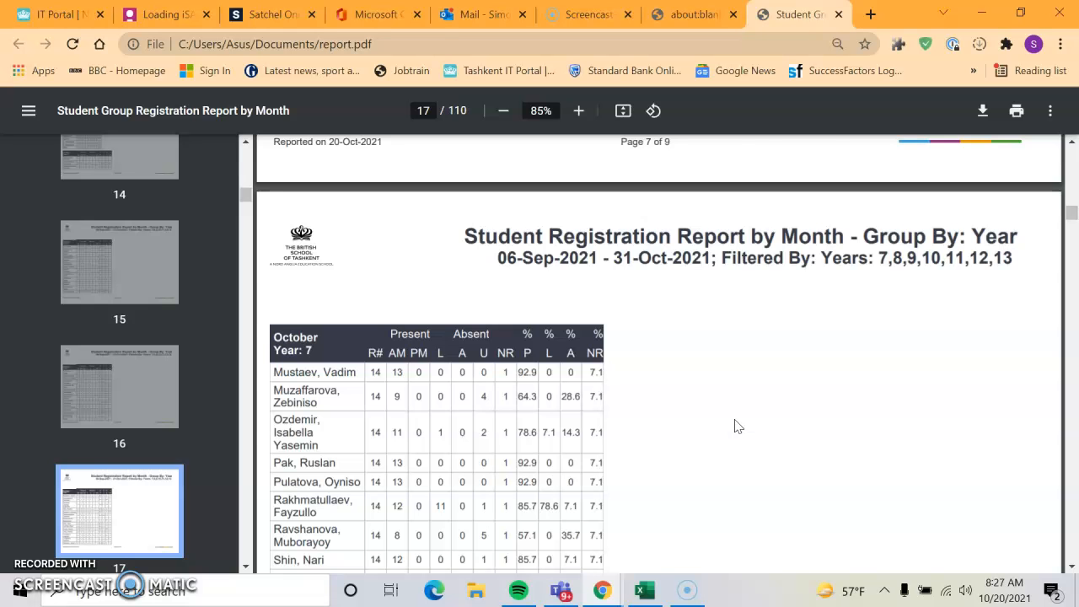
Step: Review the Year 7 October group totals and the attendance code key at the end of that section
{"action": "scroll", "coordinate": [735, 426], "scroll_direction": "down", "scroll_amount": 9}
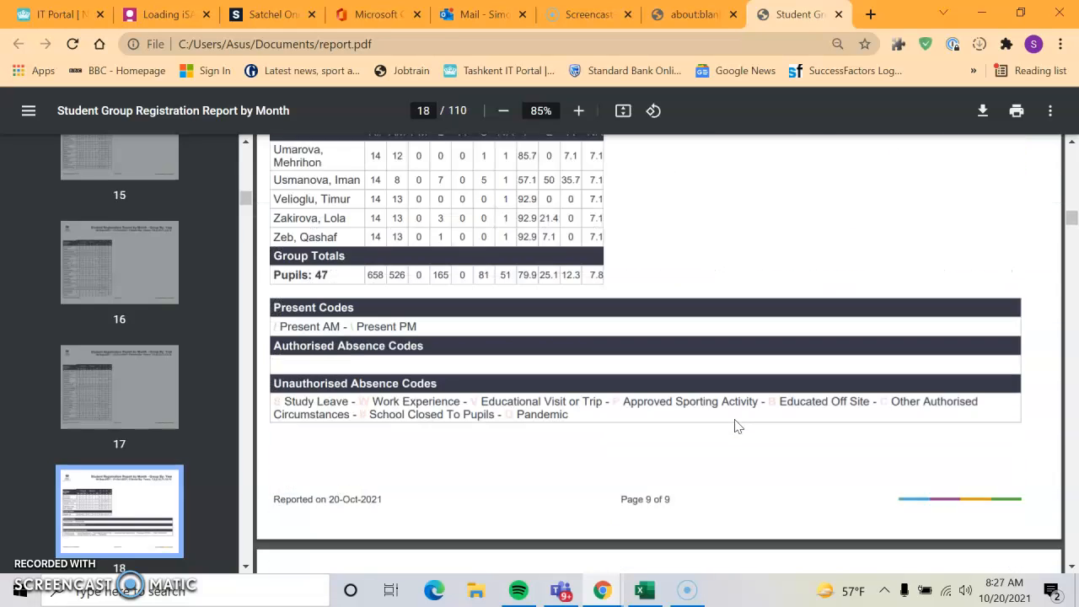
{"action": "scroll", "coordinate": [735, 426], "scroll_direction": "down", "scroll_amount": 3}
{"action": "left_click", "coordinate": [730, 334]}
{"action": "left_click", "coordinate": [571, 355]}
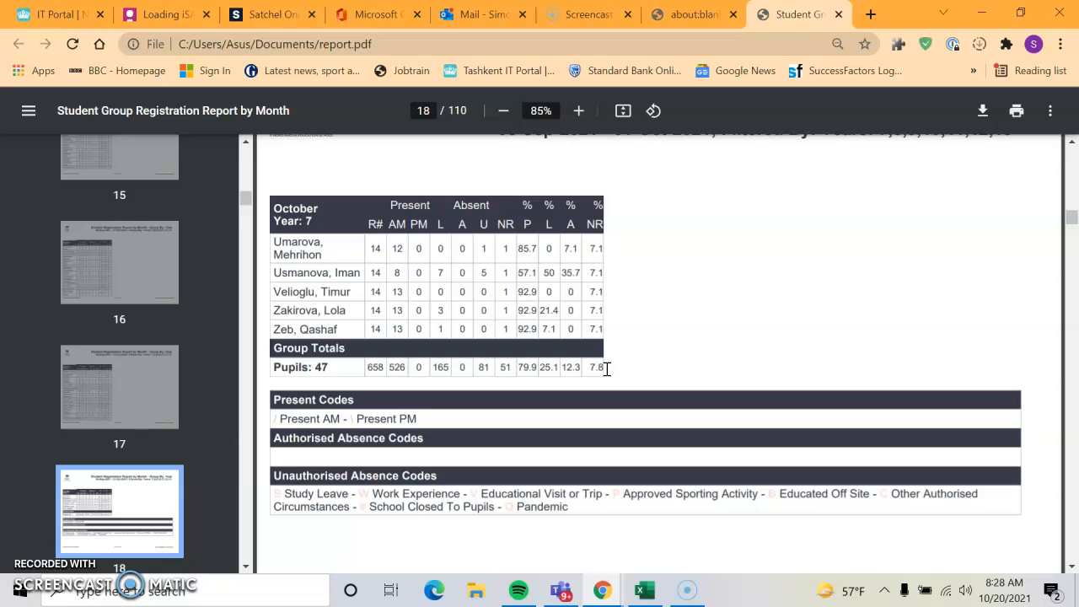
{"action": "scroll", "coordinate": [646, 304], "scroll_direction": "up", "scroll_amount": 6}
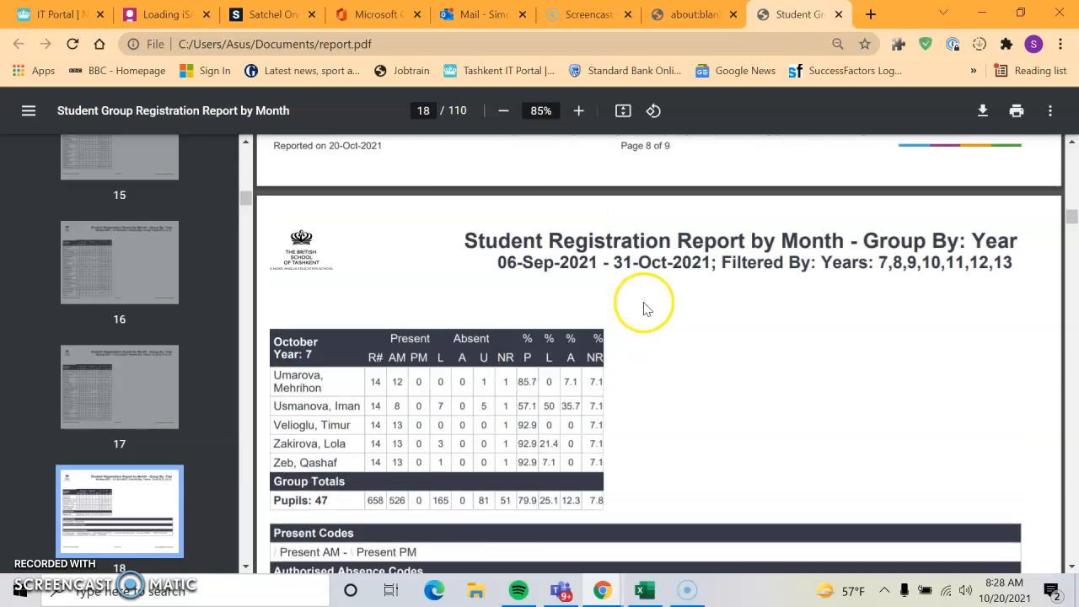
{"action": "scroll", "coordinate": [646, 309], "scroll_direction": "down", "scroll_amount": 5}
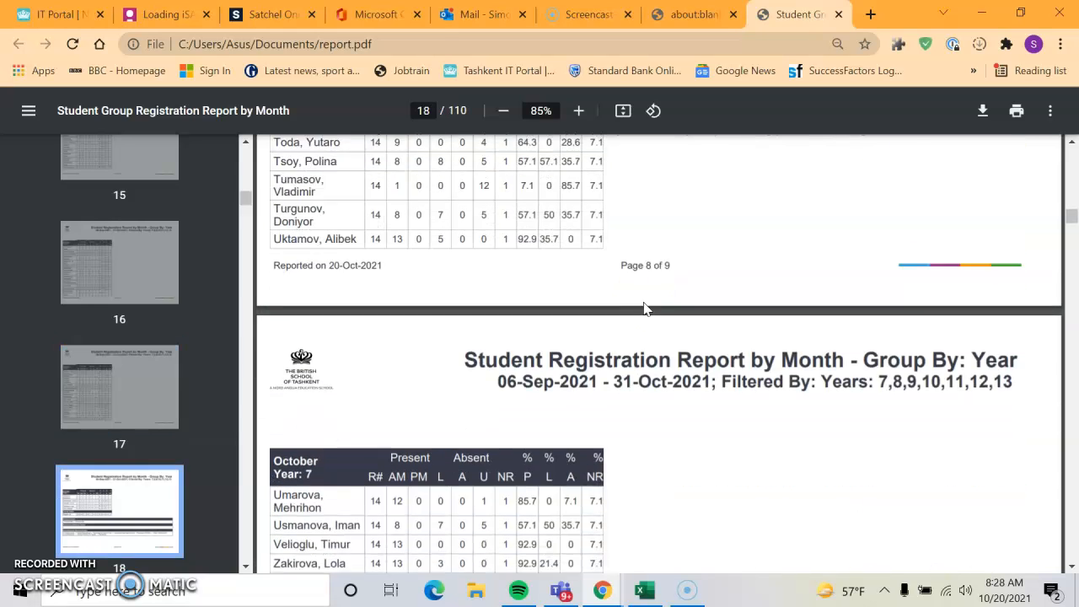